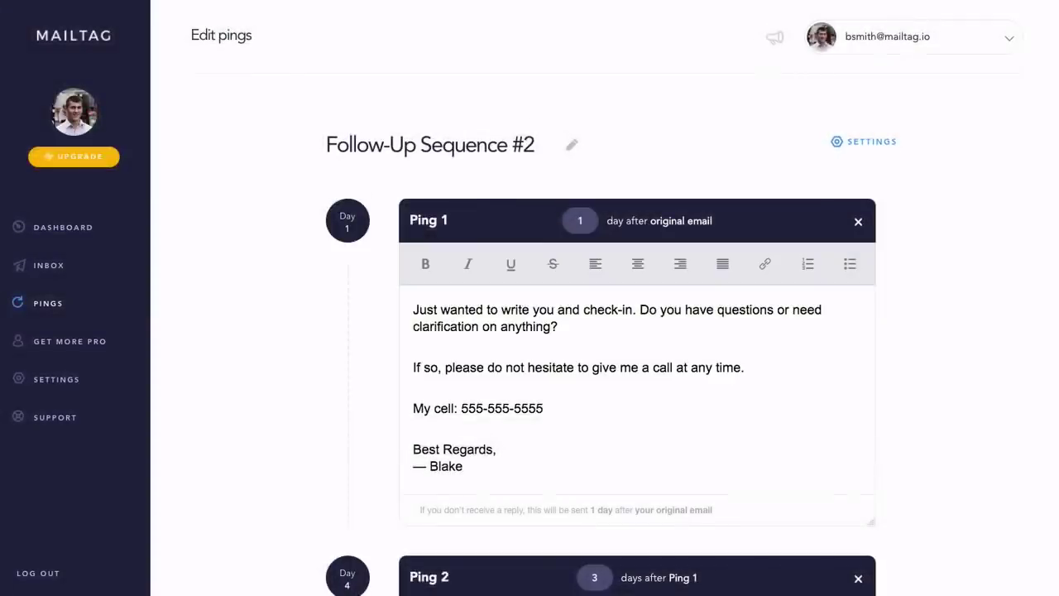
scroll(638, 331, "down", 5)
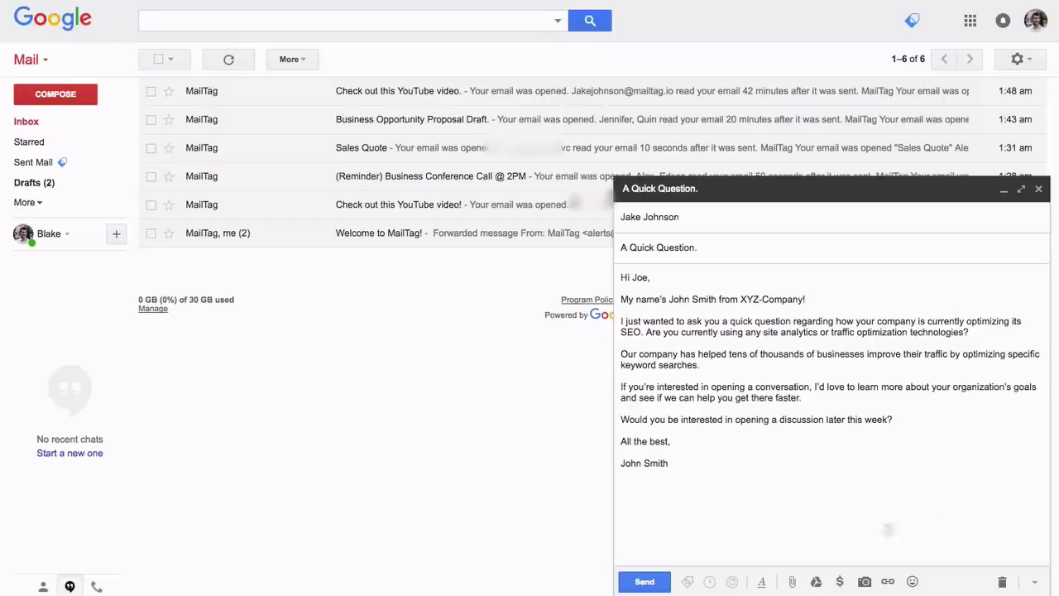
In Gmail, attach Follow-Up Sequence #1 to the "A Quick Question." email and send it.
left_click(733, 581)
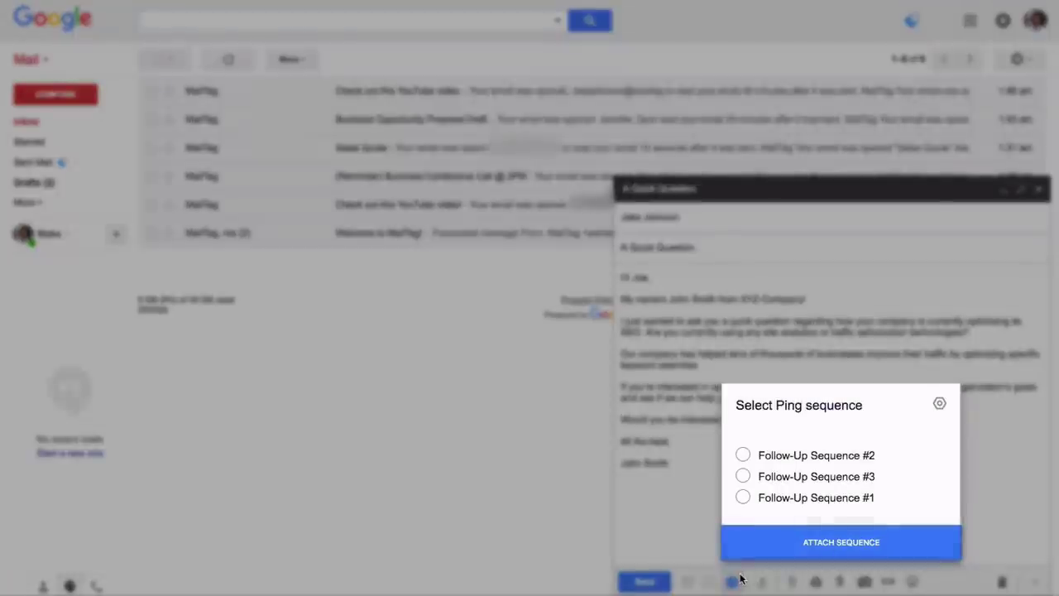
left_click(743, 498)
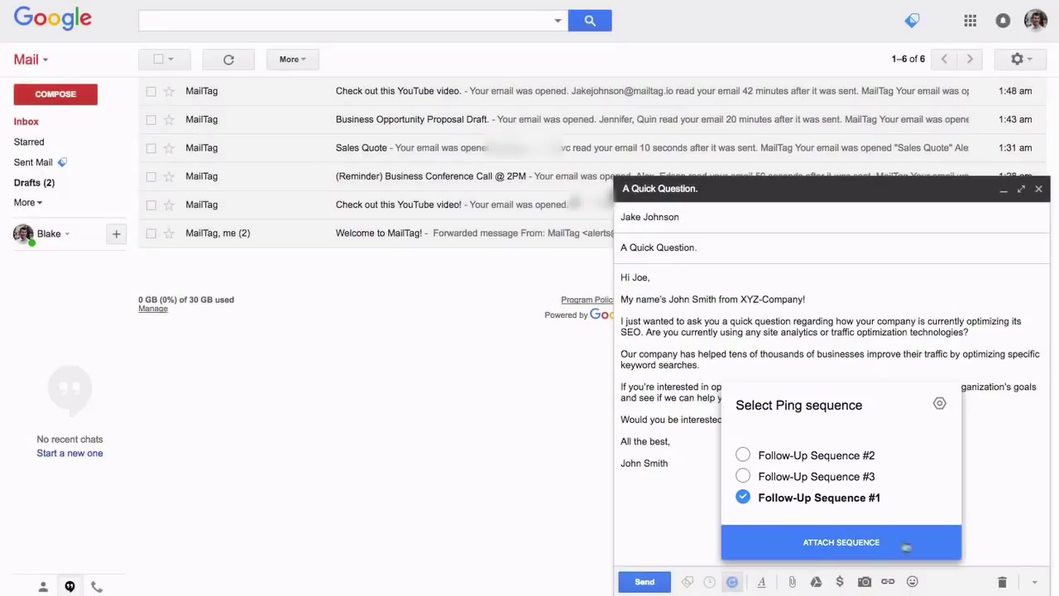
left_click(924, 550)
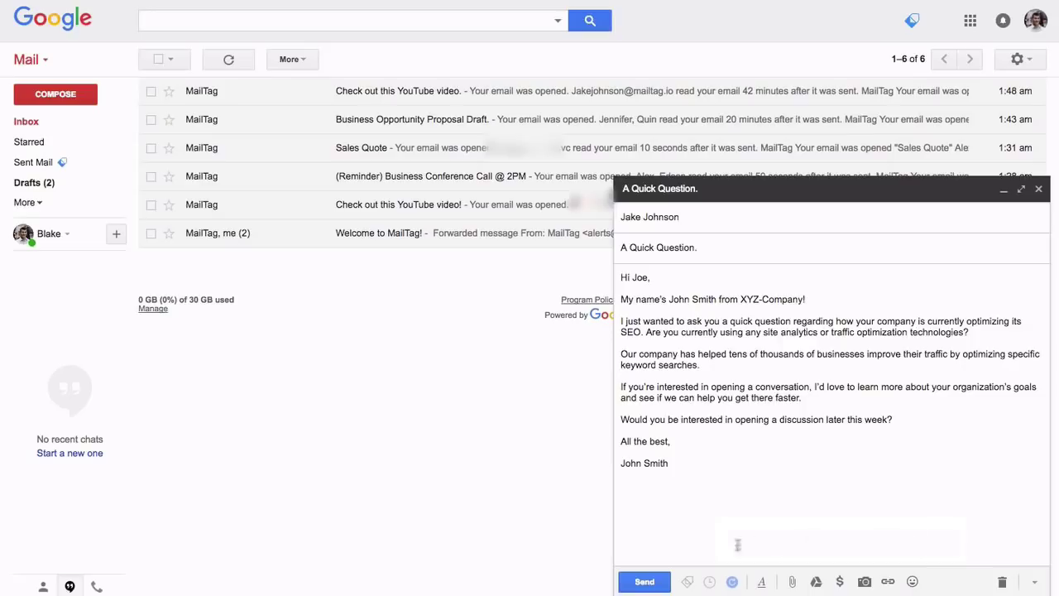
left_click(644, 582)
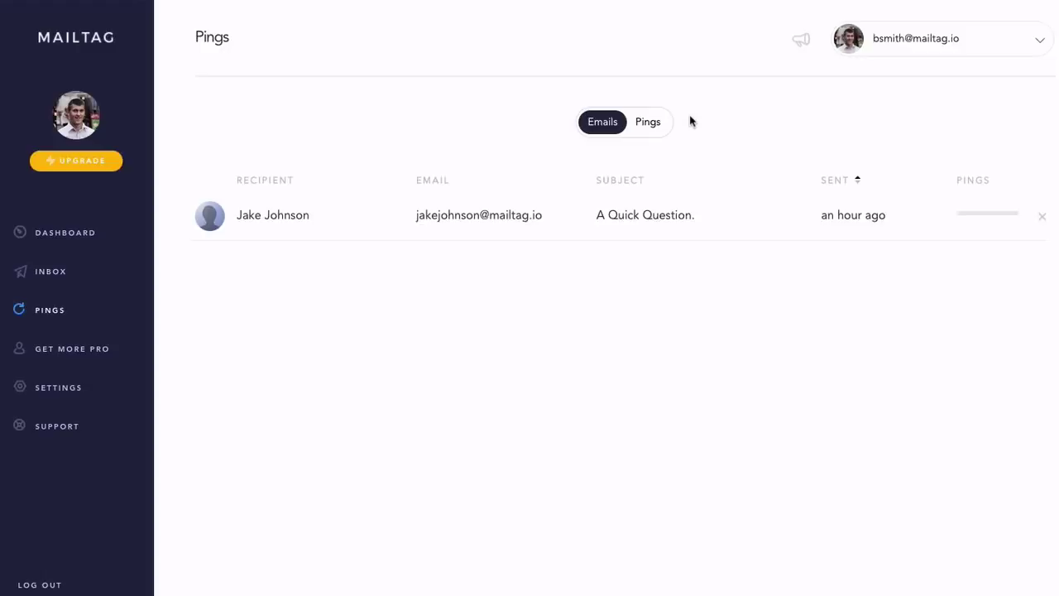
In MailTag, open Follow-Up Sequence #2 for editing and replace the period after "check-in" in Ping 1 with "! :)".
left_click(655, 122)
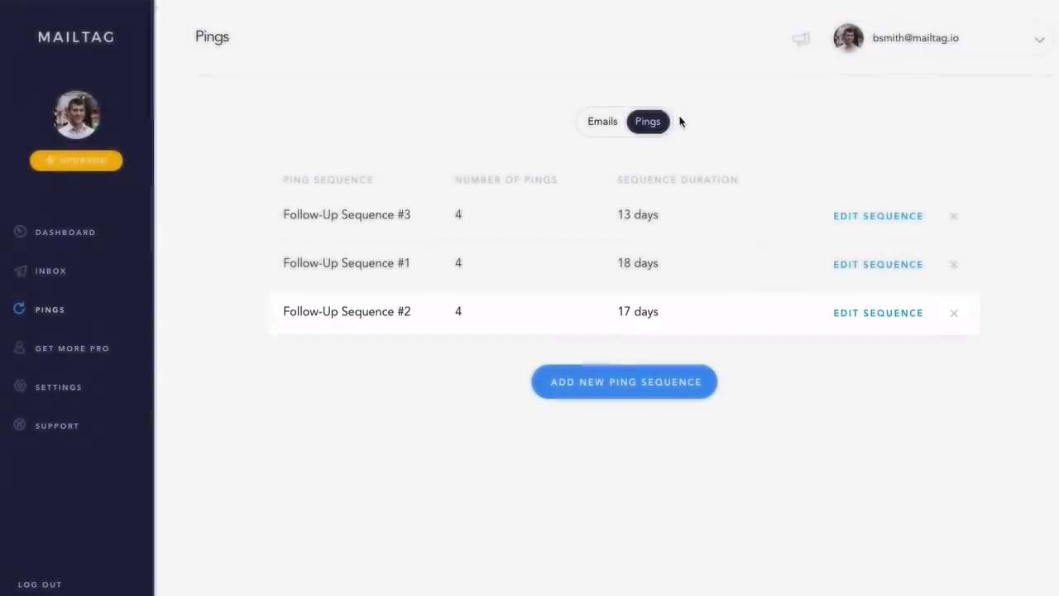
left_click(863, 314)
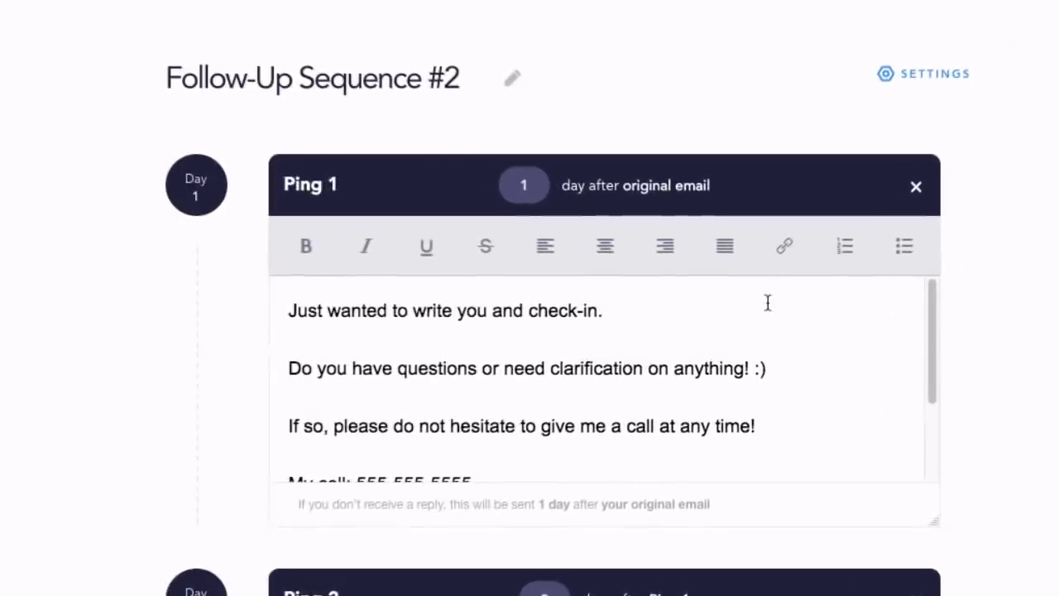
left_click(766, 309)
key("BackSpace")
type("! :)")
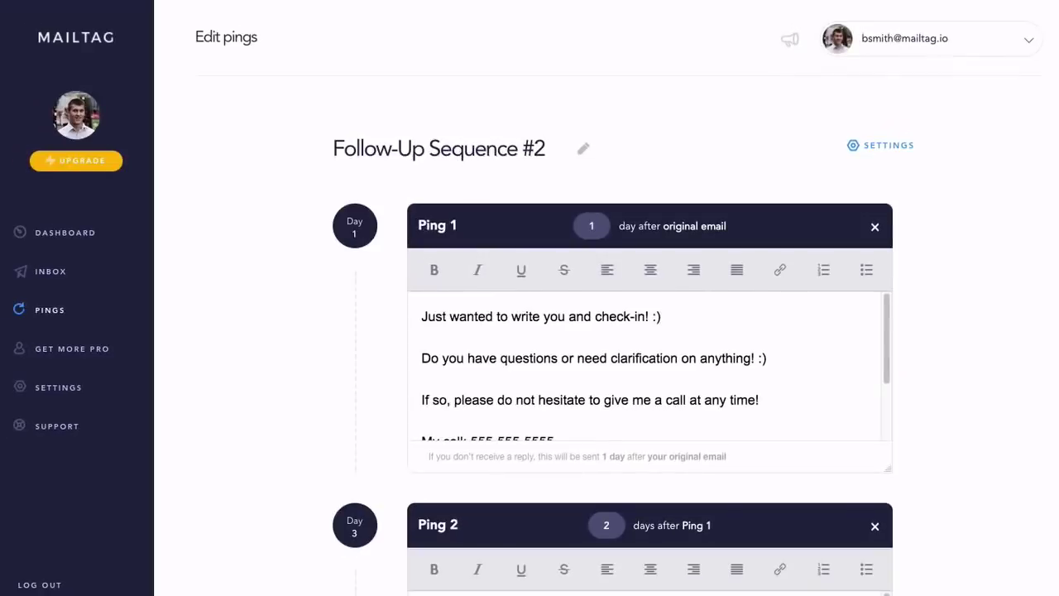
Schedule Ping 1 for 3 days after the original email and Ping 2 for 5 days after Ping 1.
left_click(579, 230)
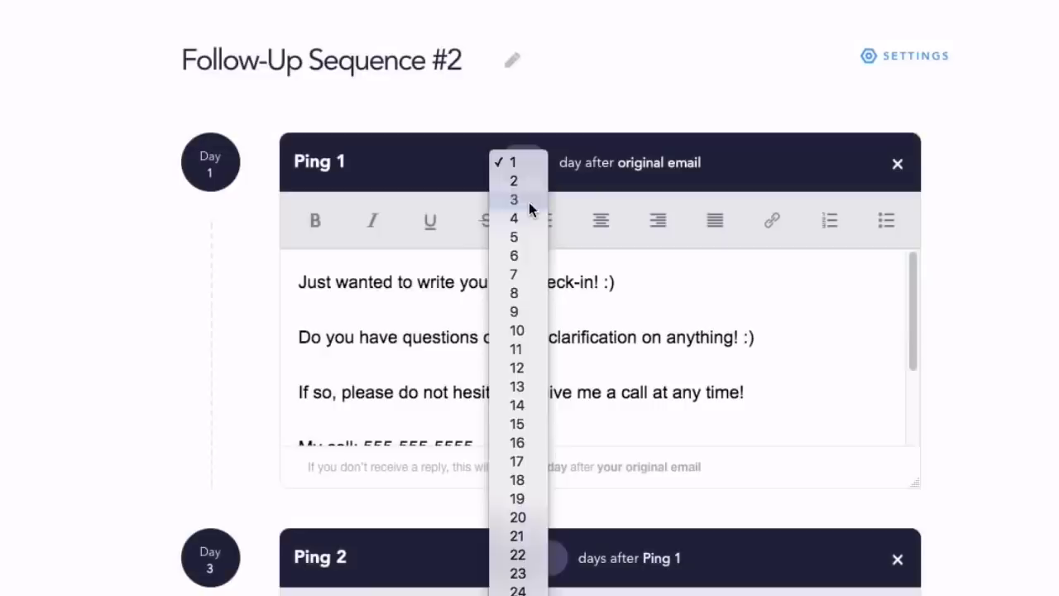
left_click(528, 202)
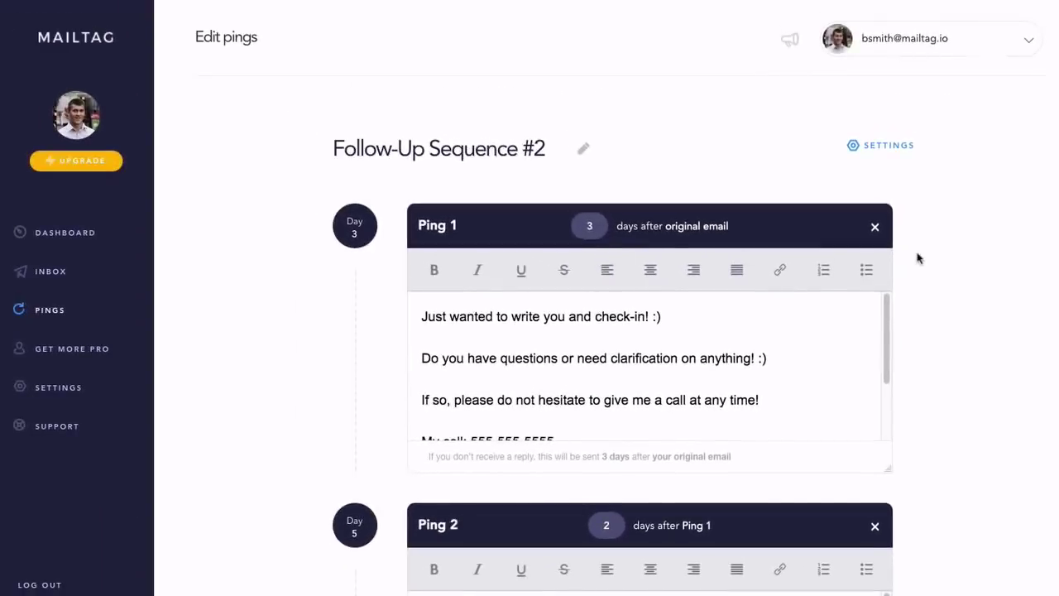
scroll(917, 258, "down", 1)
scroll(917, 258, "down", 5)
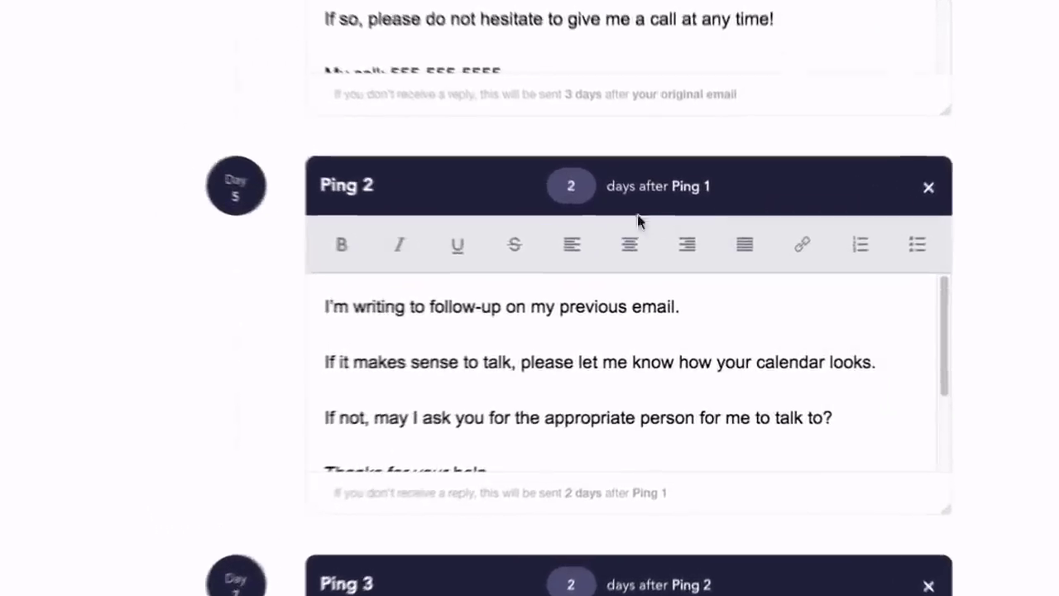
left_click(605, 221)
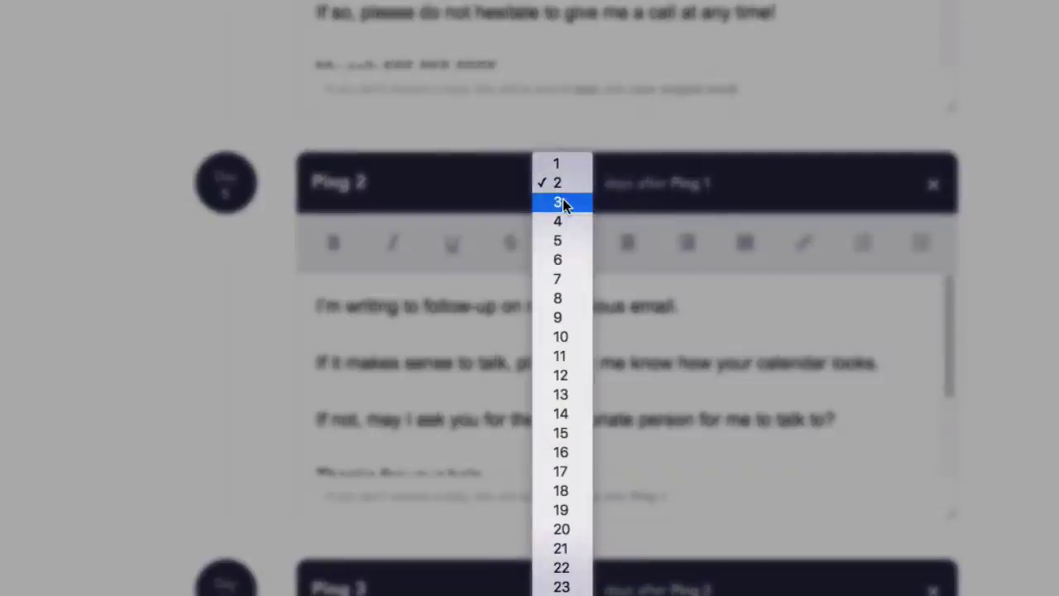
left_click(571, 241)
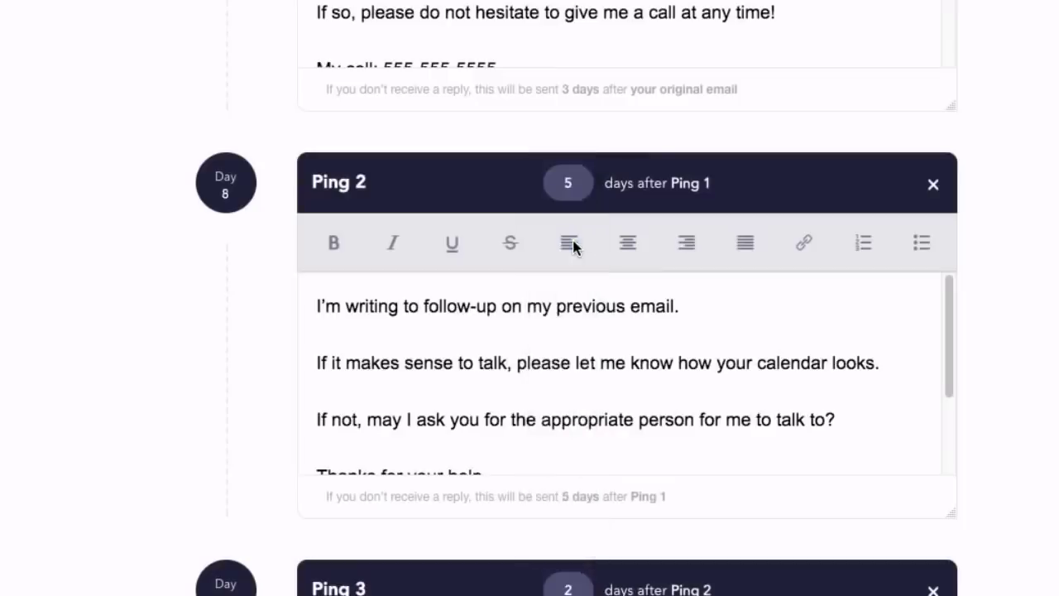
In the settings of Follow-Up Sequence #2, exclude Sunday and Saturday from the sending days.
scroll(992, 182, "up", 4)
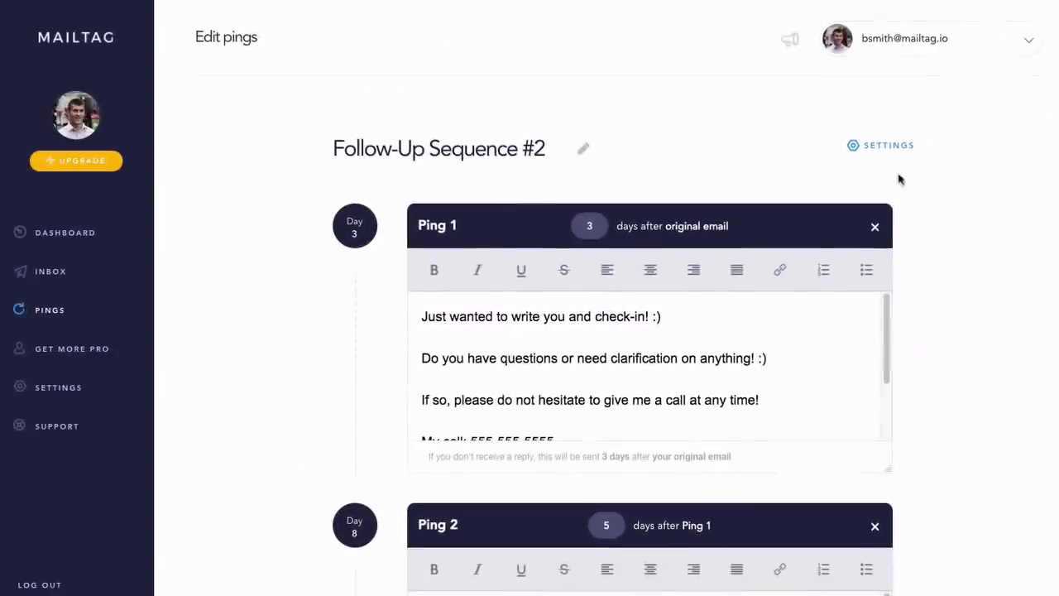
left_click(968, 91)
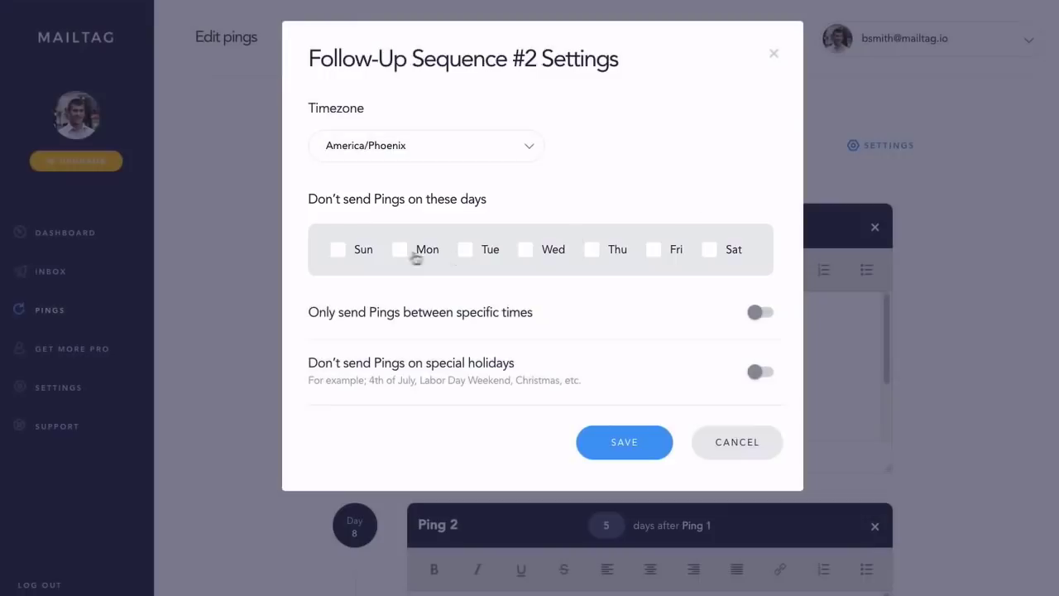
left_click(351, 257)
left_click(716, 256)
Restrict sending of pings to specific times, from 08:00 AM to 05:00 PM.
left_click(757, 312)
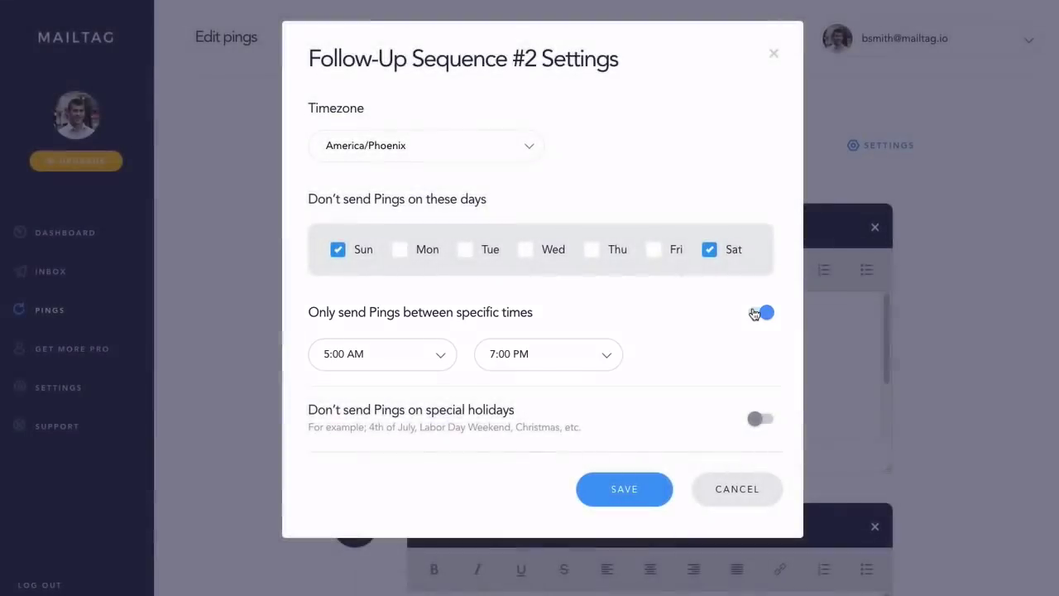
left_click(442, 357)
scroll(421, 411, "down", 5)
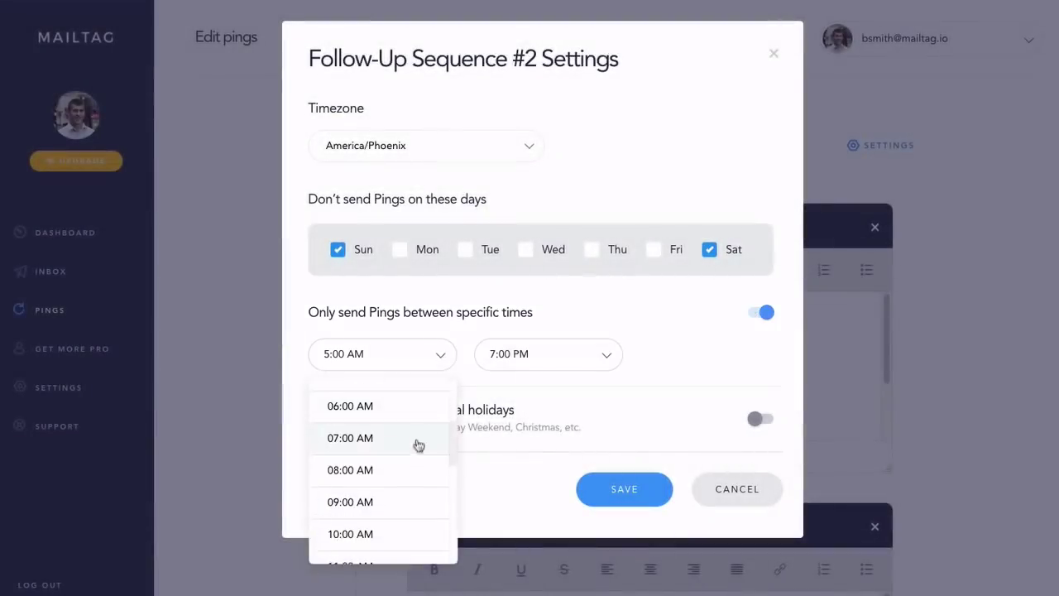
left_click(416, 463)
left_click(509, 362)
scroll(530, 447, "down", 8)
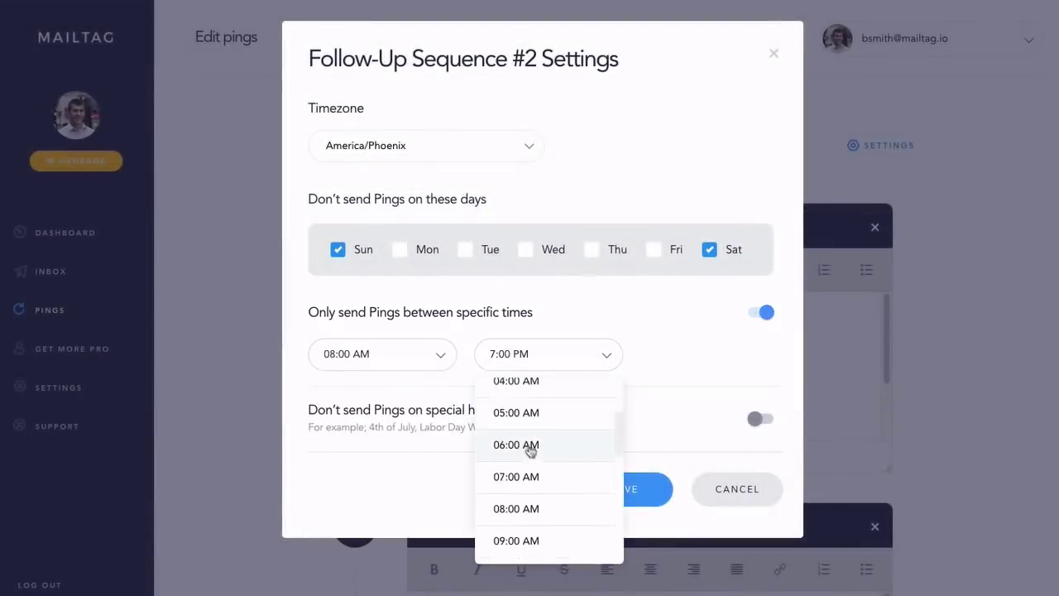
scroll(534, 460, "down", 2)
left_click(539, 480)
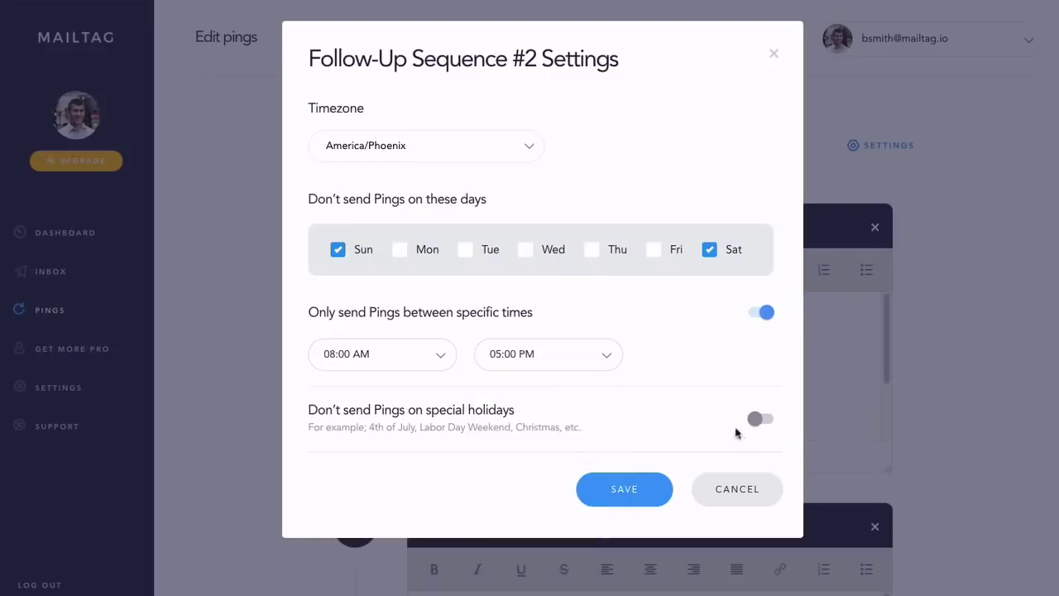
Block pings on special holidays, then save the settings and the ping sequence.
left_click(755, 424)
left_click(624, 489)
scroll(934, 449, "down", 10)
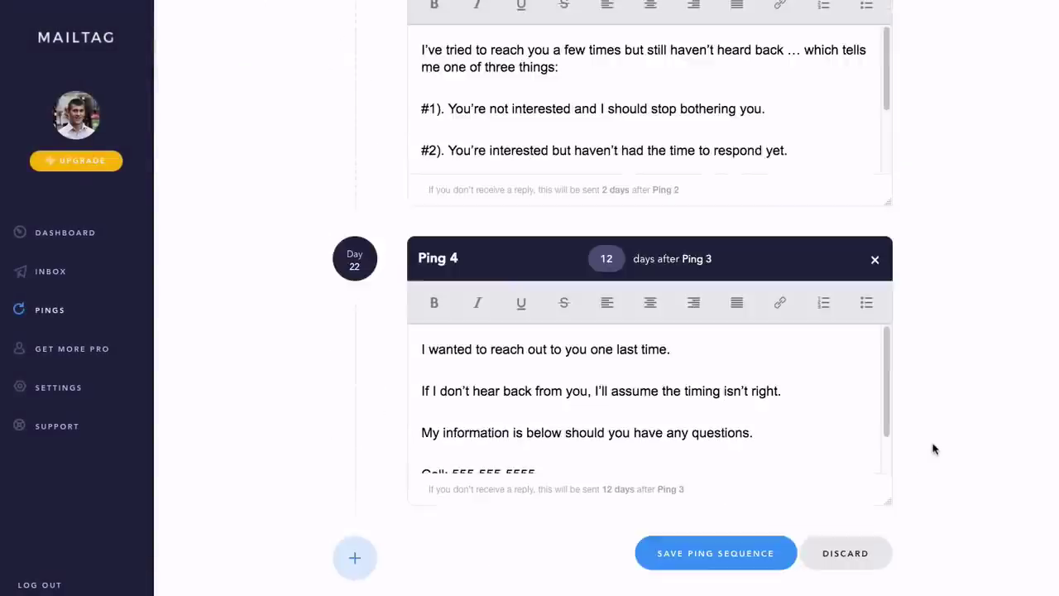
left_click(729, 551)
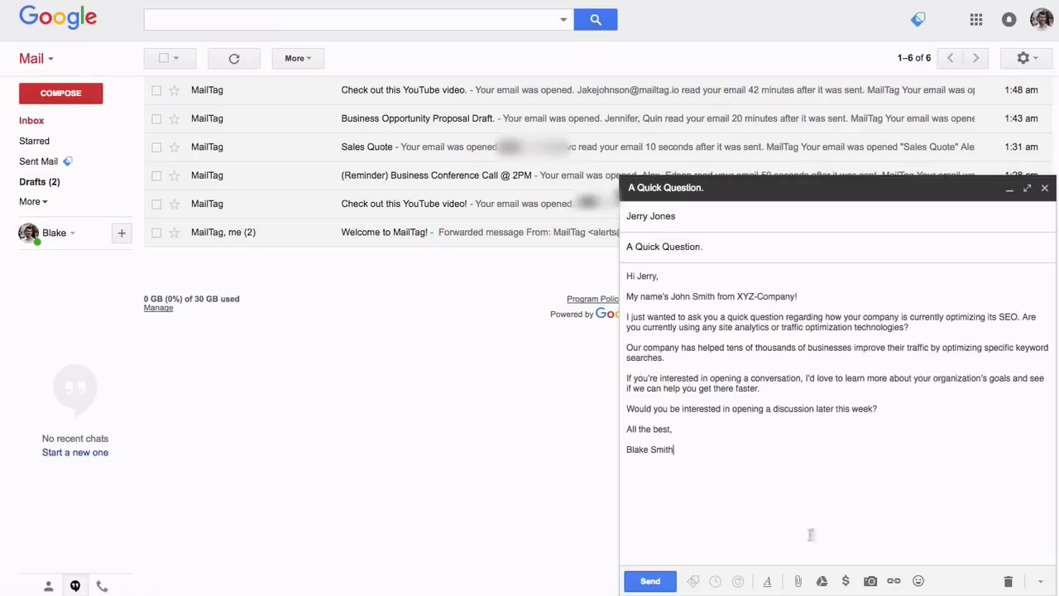
In Gmail, attach Follow-Up Sequence #2 to the new "A Quick Question." email draft.
left_click(745, 581)
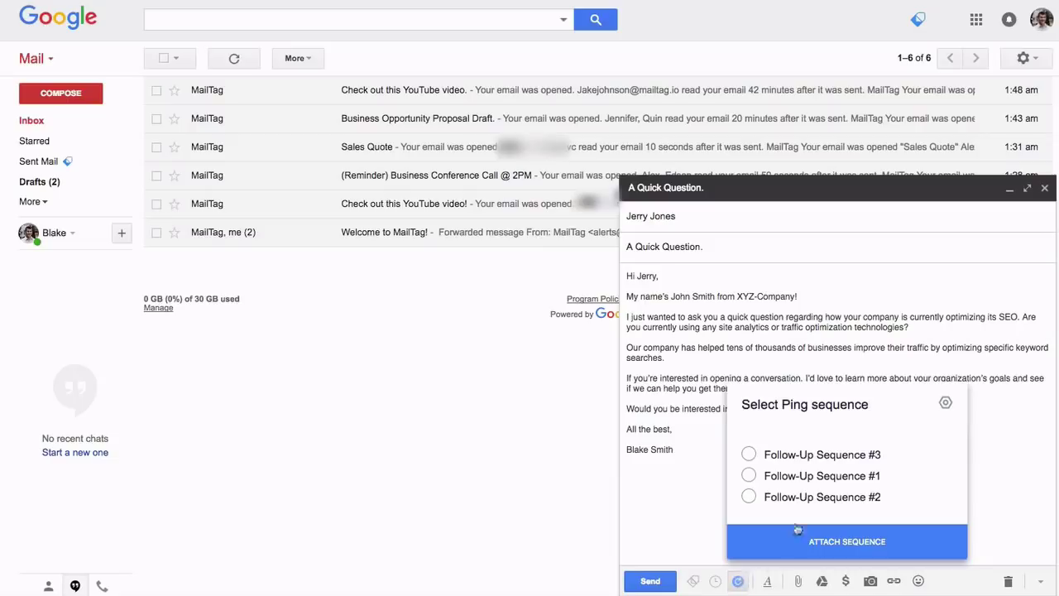
left_click(803, 500)
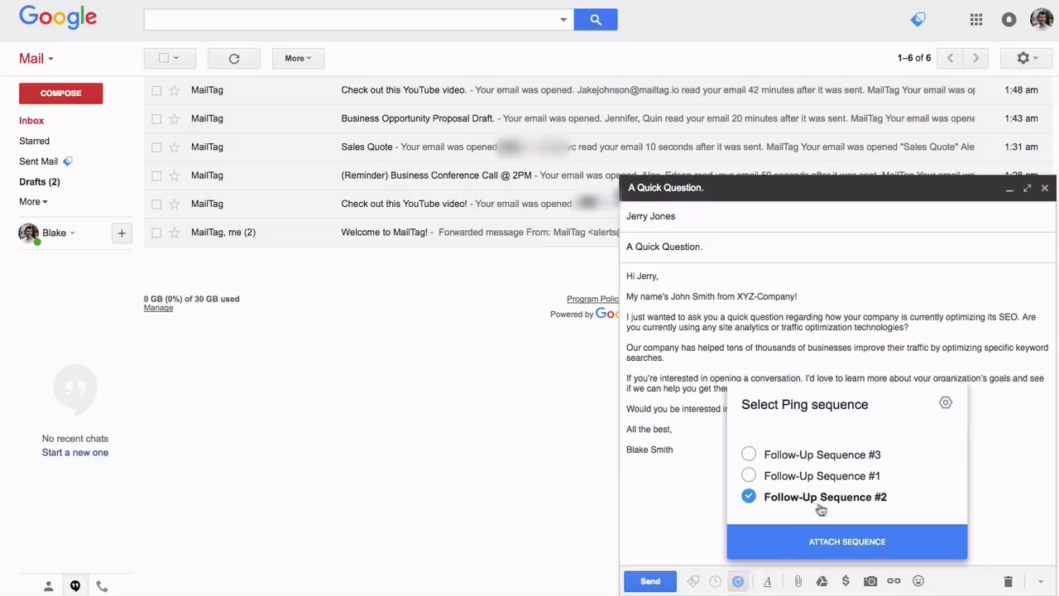
left_click(909, 546)
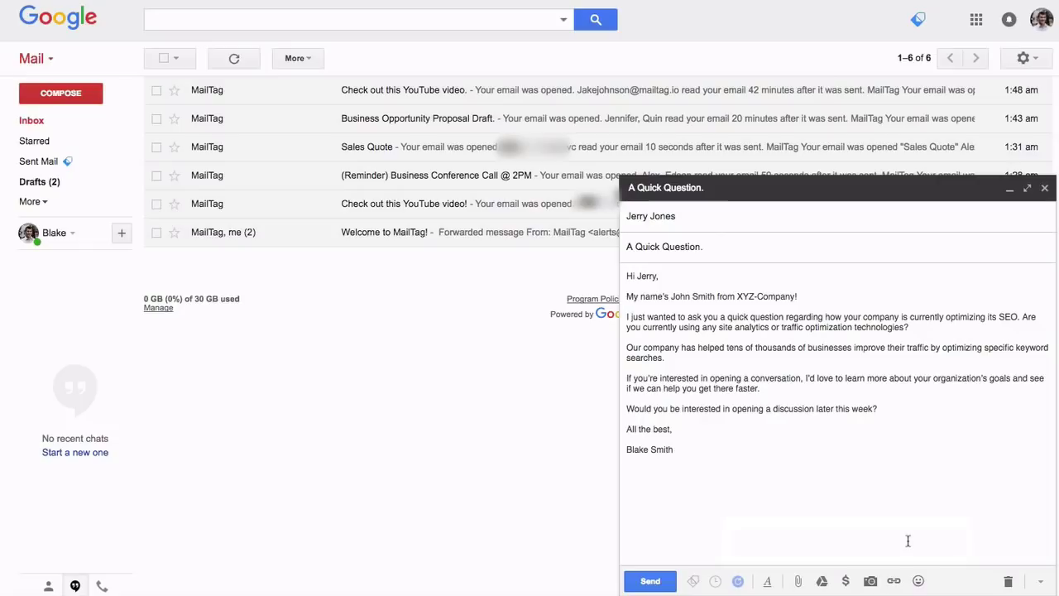
Remove Follow-Up Sequence #2 from the "A Quick Question." draft and close the sequence selection.
left_click(738, 580)
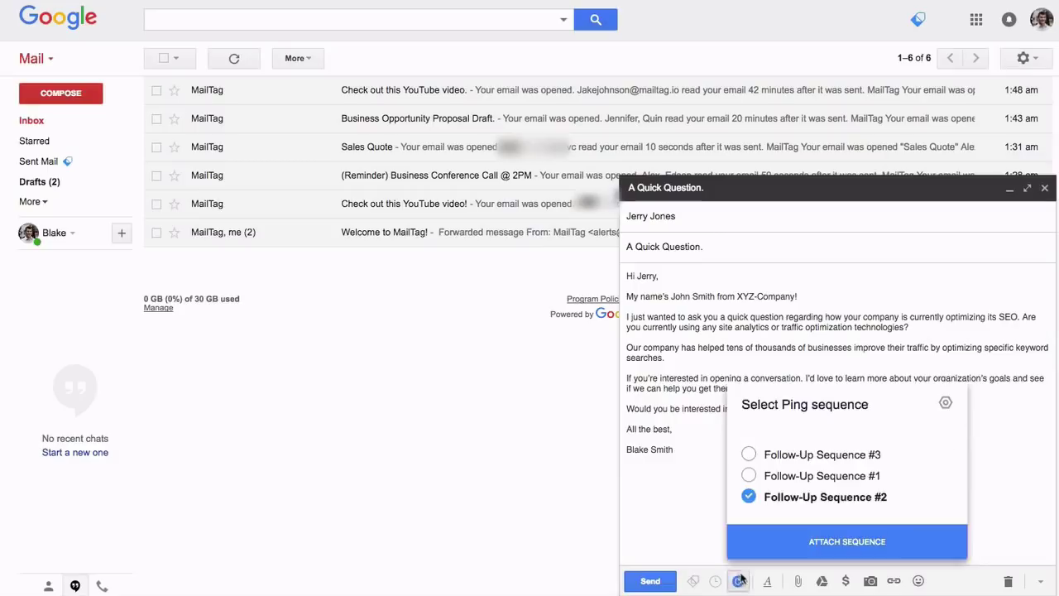
left_click(792, 498)
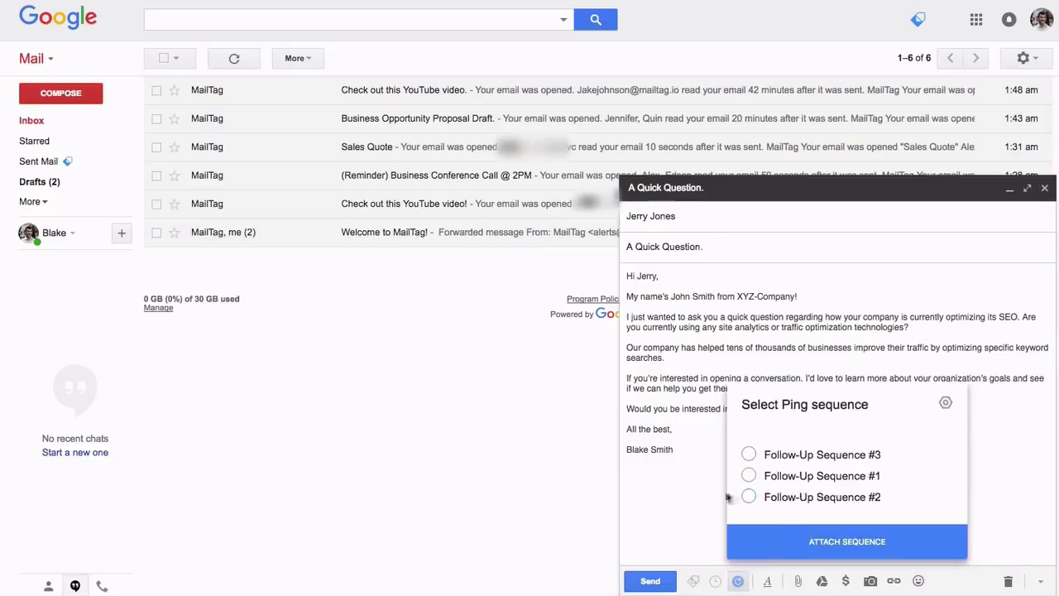
left_click(697, 494)
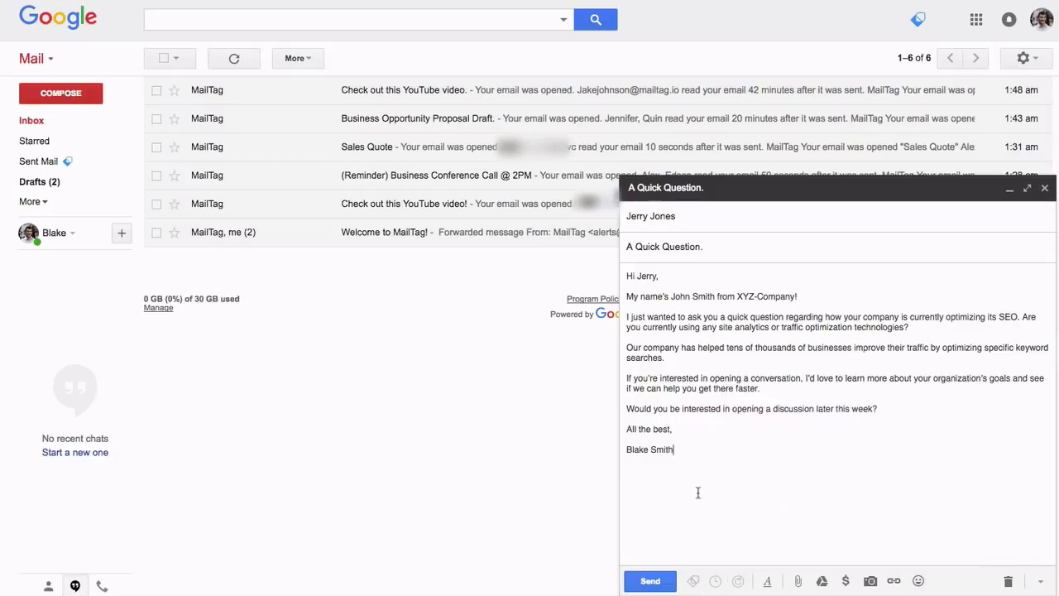